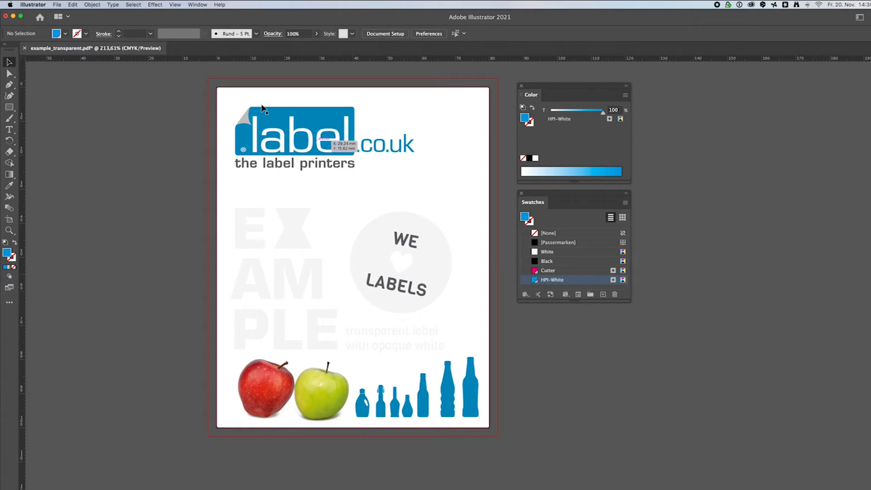
- Open the Layers panel and add two new layers above the existing one
{"action": "left_click", "coordinate": [199, 5]}
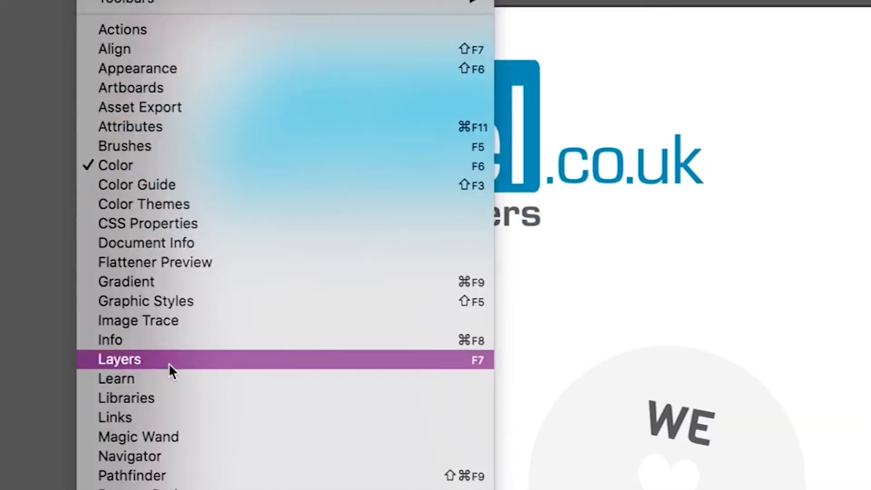
{"action": "left_click", "coordinate": [219, 219]}
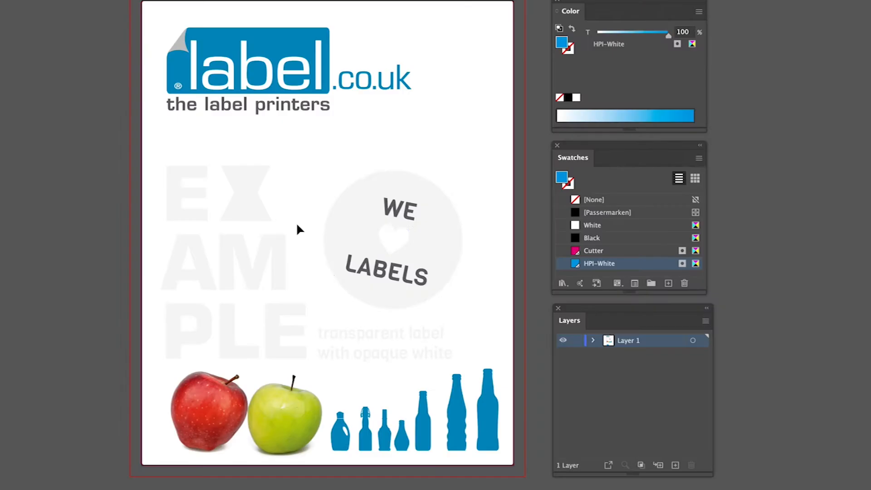
{"action": "left_click", "coordinate": [674, 465]}
{"action": "left_click", "coordinate": [675, 465]}
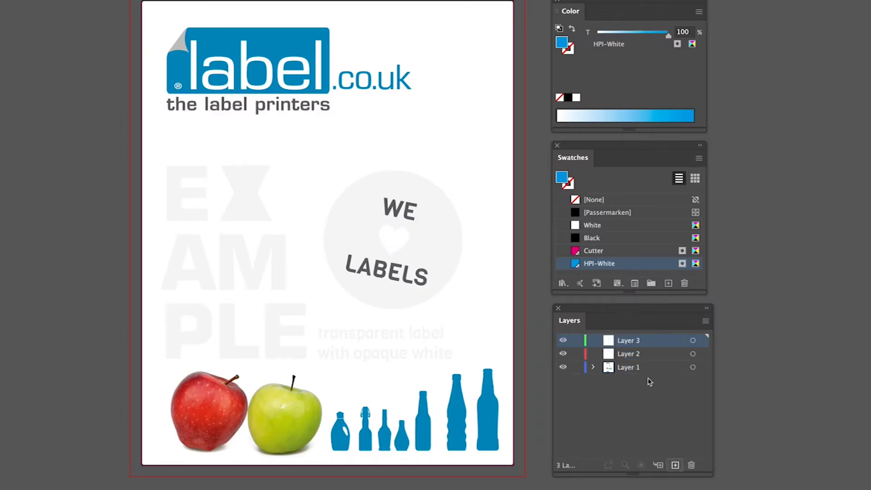
- Rename the top layer Cutter
{"action": "double_click", "coordinate": [629, 341]}
{"action": "type", "text": "<"}
{"action": "key", "text": "BackSpace"}
{"action": "type", "text": "Cutter"}
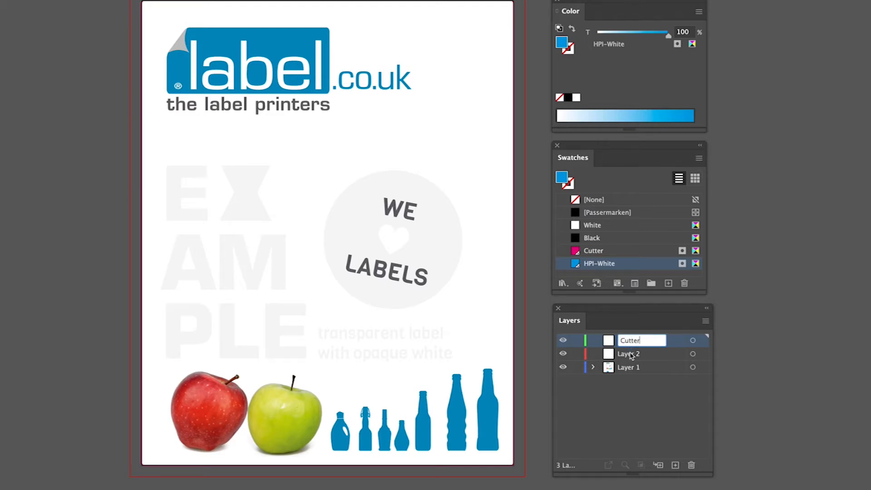
- Rename the middle layer Opaque White
{"action": "double_click", "coordinate": [631, 356]}
{"action": "type", "text": "Opaque White"}
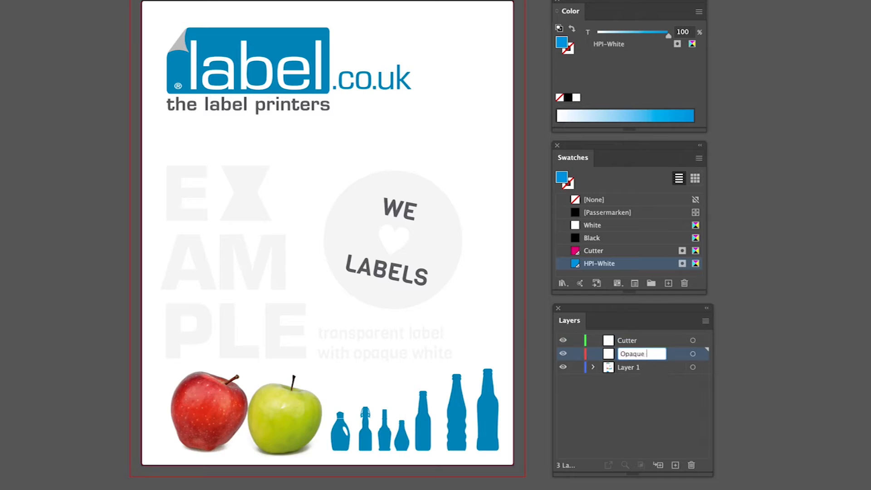
- Rename the bottom layer Printing Layer
{"action": "double_click", "coordinate": [629, 368]}
{"action": "type", "text": "Printing"}
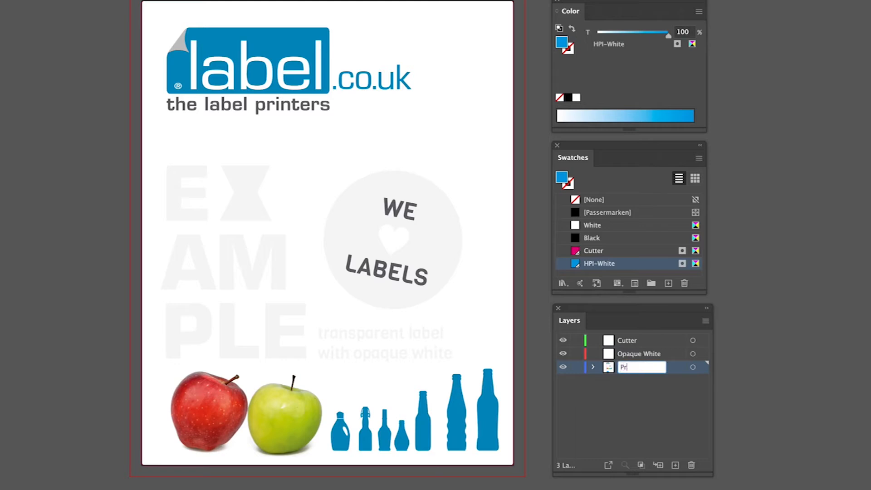
{"action": "type", "text": " Layer"}
{"action": "left_click", "coordinate": [643, 412]}
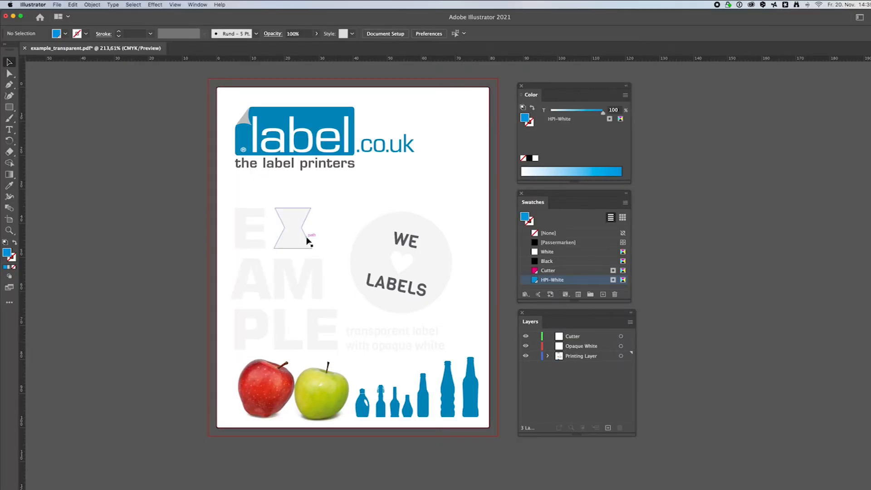
- Move the page-sized cut-line rectangle onto the Cutter layer
{"action": "left_click", "coordinate": [226, 90]}
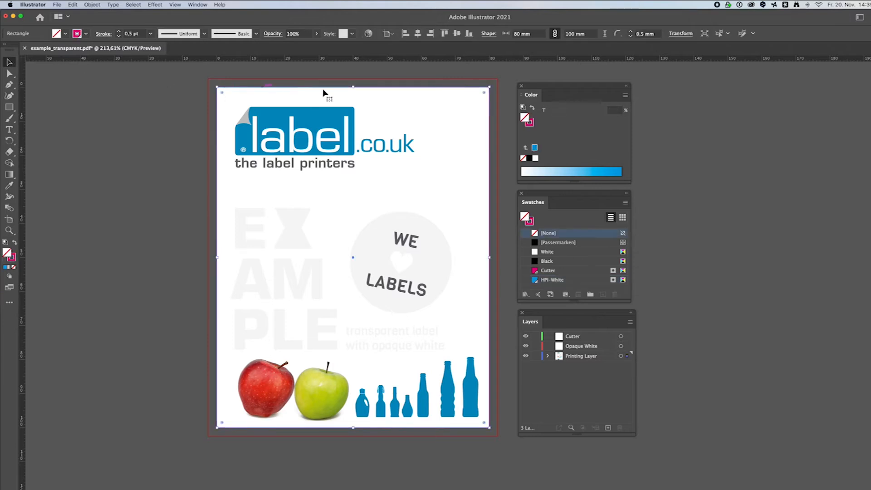
{"action": "left_click_drag", "start_coordinate": [626, 357], "coordinate": [625, 340]}
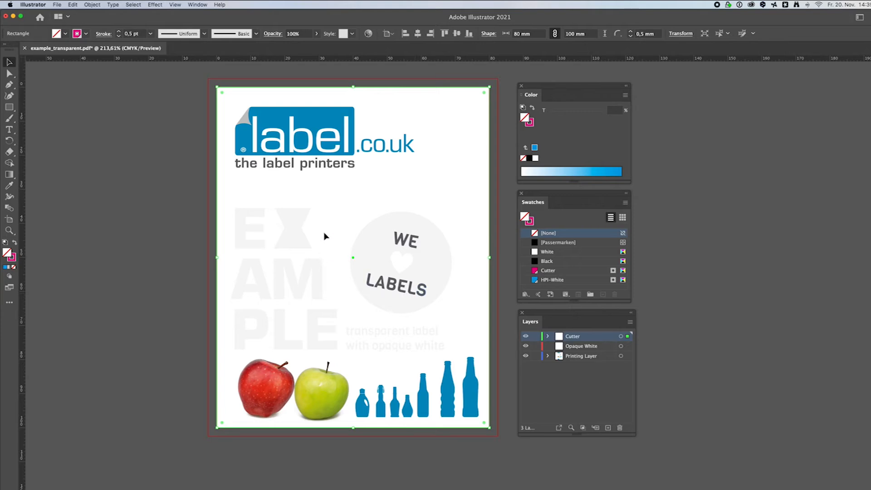
{"action": "left_click", "coordinate": [172, 182]}
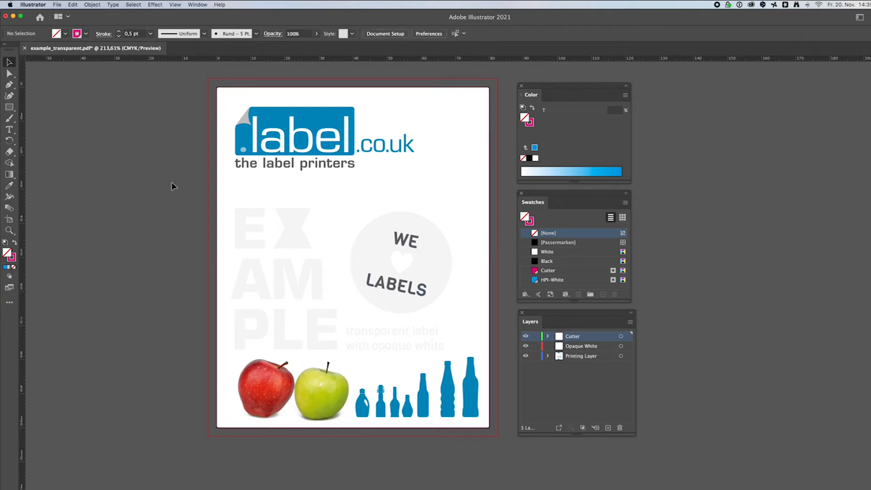
- Move the EXAMPLE lettering, the circle graphic and the tagline onto the Opaque White layer
{"action": "left_click", "coordinate": [285, 240]}
{"action": "left_click", "coordinate": [359, 334], "text": "shift"}
{"action": "left_click", "coordinate": [361, 271], "text": "shift"}
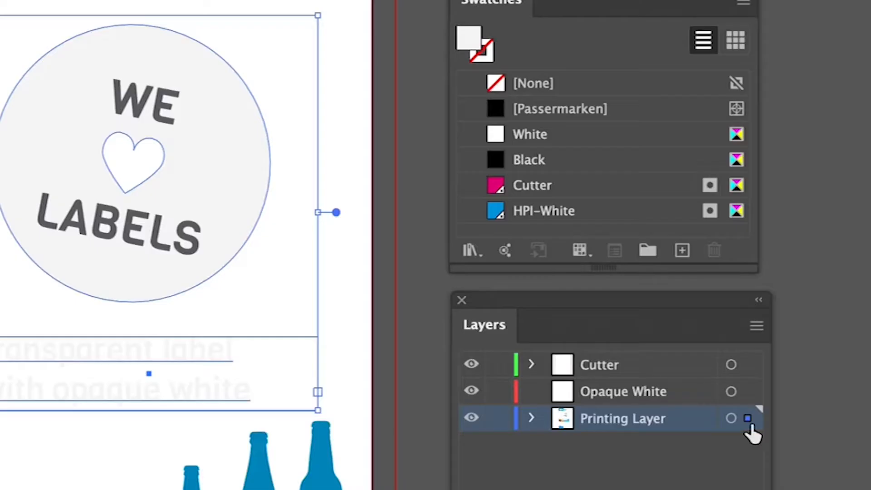
{"action": "left_click_drag", "start_coordinate": [627, 356], "coordinate": [626, 347]}
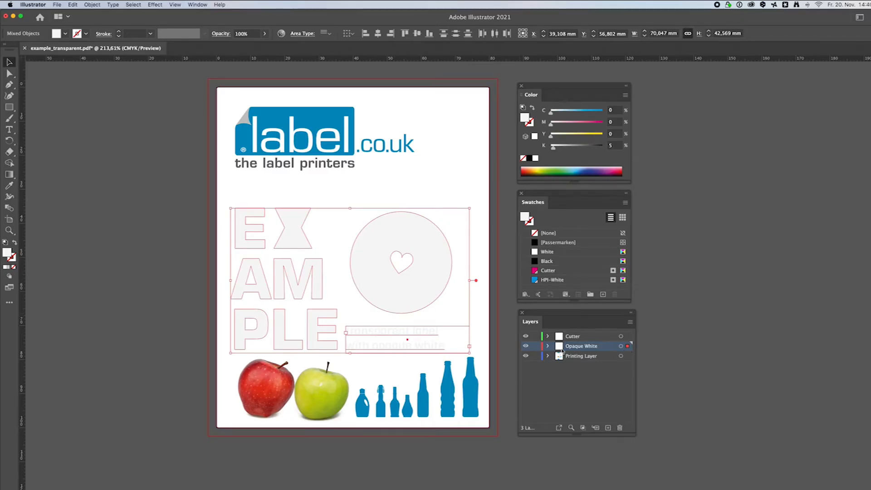
{"action": "left_click", "coordinate": [509, 352]}
- Toggle each layer's visibility to check which artwork sits on which layer
{"action": "left_click", "coordinate": [526, 336]}
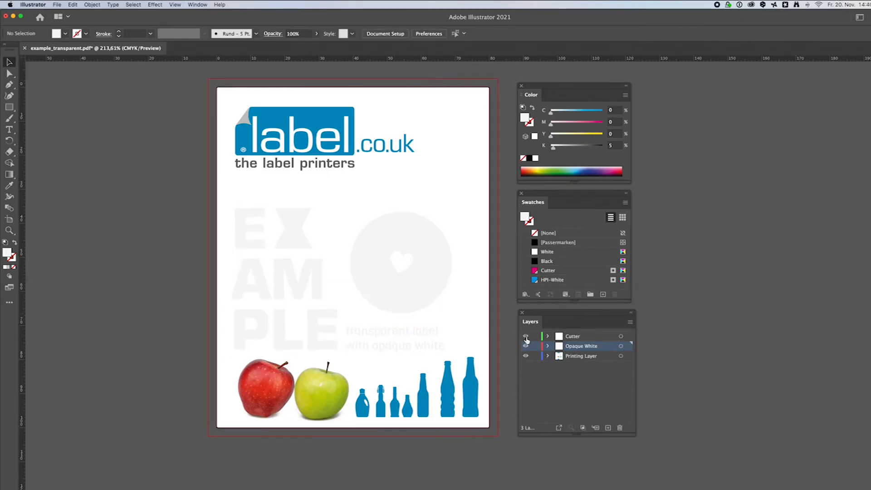
{"action": "left_click", "coordinate": [526, 347]}
{"action": "left_click", "coordinate": [526, 346]}
{"action": "left_click", "coordinate": [525, 356]}
{"action": "left_click", "coordinate": [526, 356]}
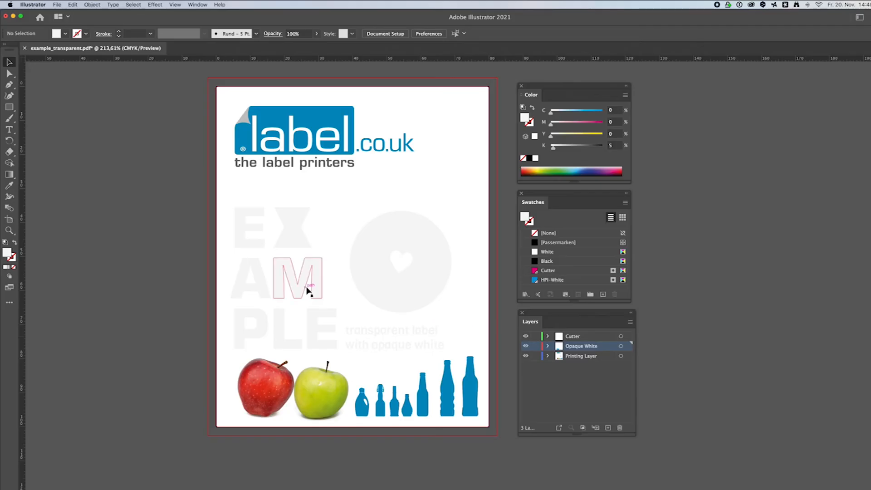
- Fill the EXAMPLE lettering and the tagline with the HPI-White spot swatch
{"action": "left_click", "coordinate": [309, 288]}
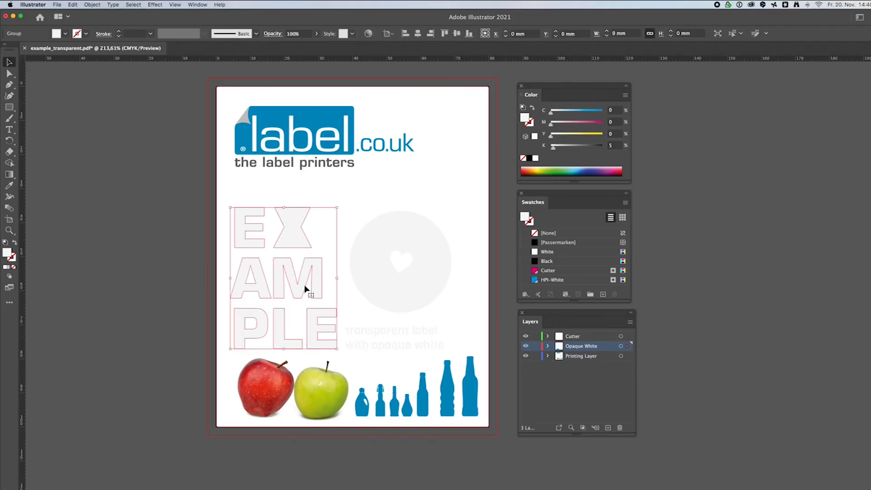
{"action": "left_click", "coordinate": [388, 343], "text": "shift"}
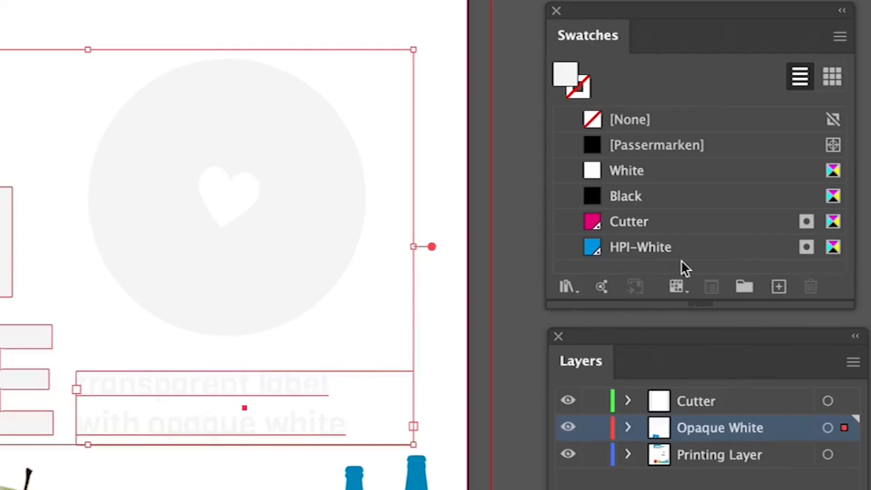
{"action": "left_click", "coordinate": [623, 266]}
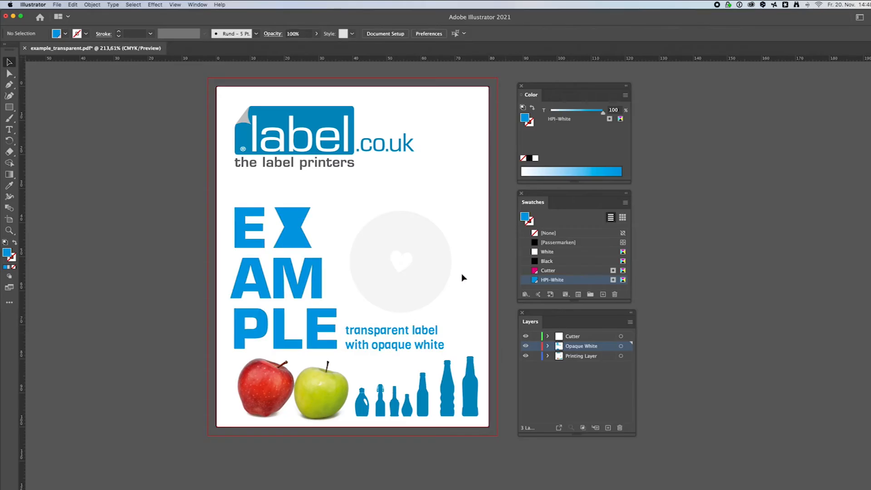
- Copy the label.co.uk logo and paste it in front on the Opaque White layer
{"action": "left_click", "coordinate": [343, 139]}
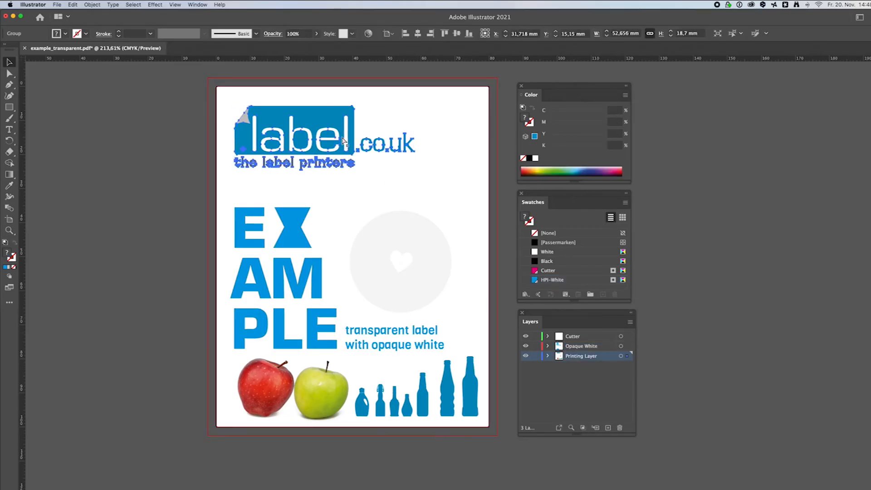
{"action": "left_click", "coordinate": [514, 327]}
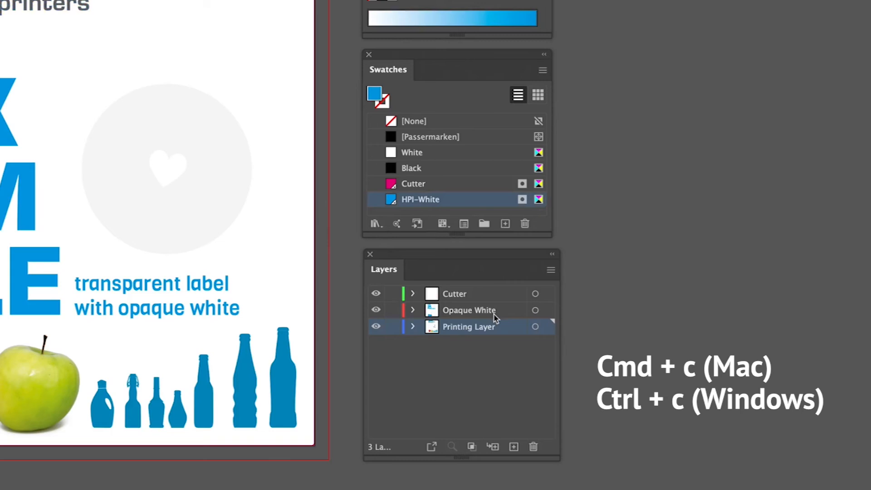
{"action": "left_click", "coordinate": [495, 312]}
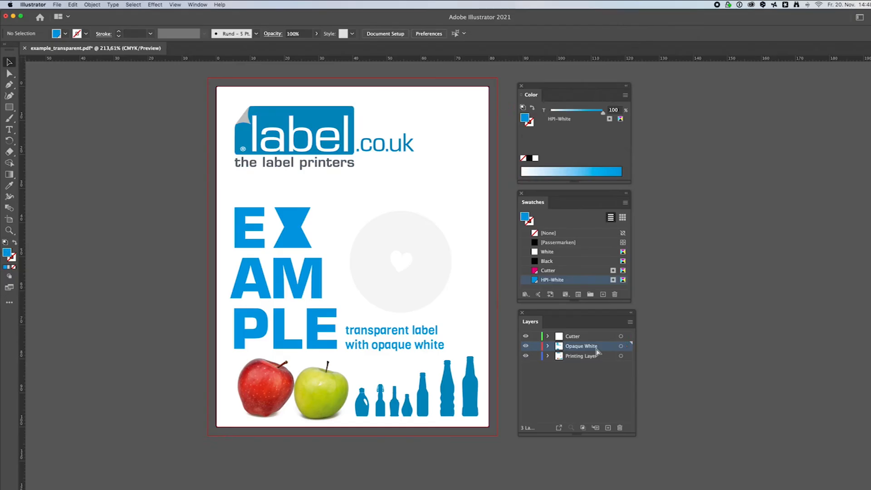
{"action": "key", "text": "super+f"}
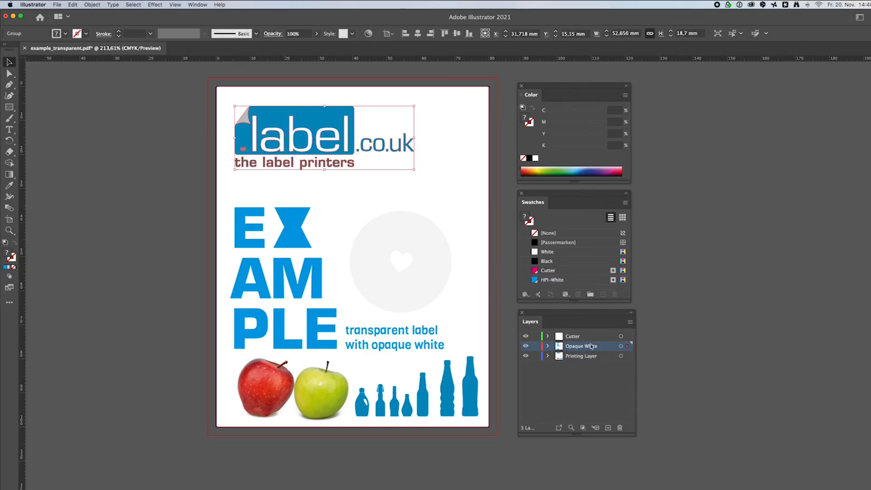
- Unite the pasted logo copy into one shape with Pathfinder and fill it with HPI-White
{"action": "left_click", "coordinate": [197, 4]}
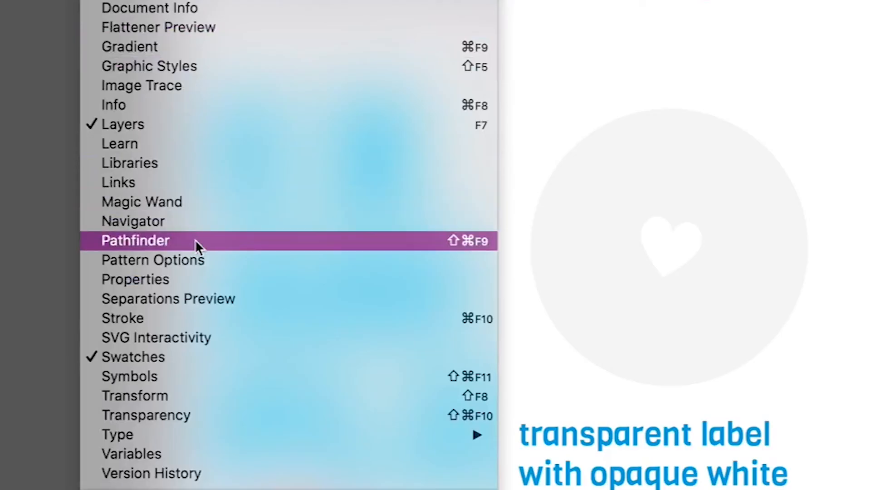
{"action": "left_click", "coordinate": [204, 259]}
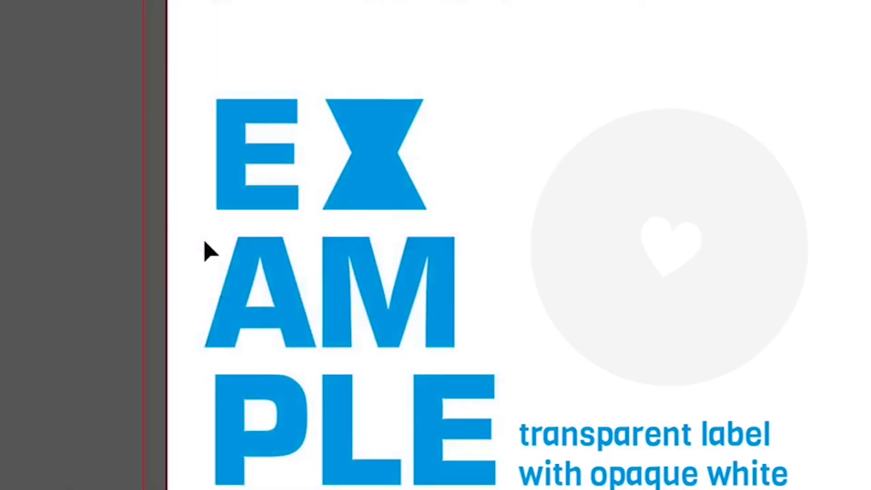
{"action": "left_click", "coordinate": [622, 430]}
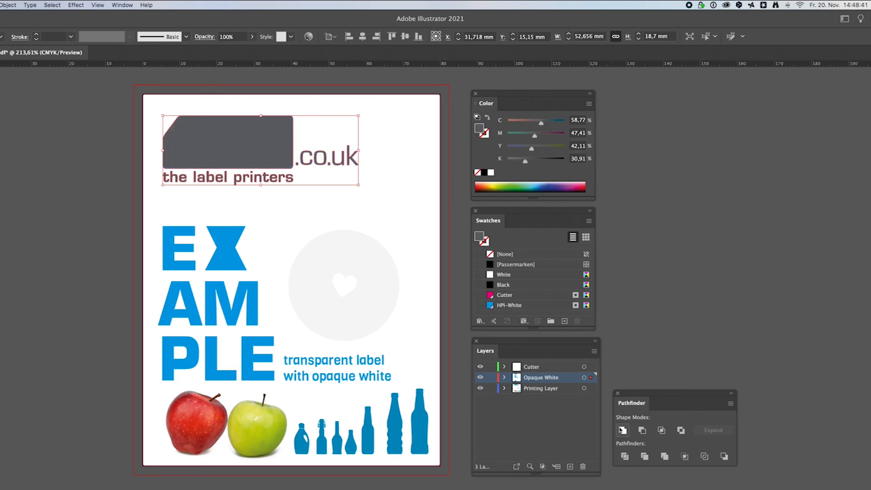
{"action": "left_click", "coordinate": [529, 307]}
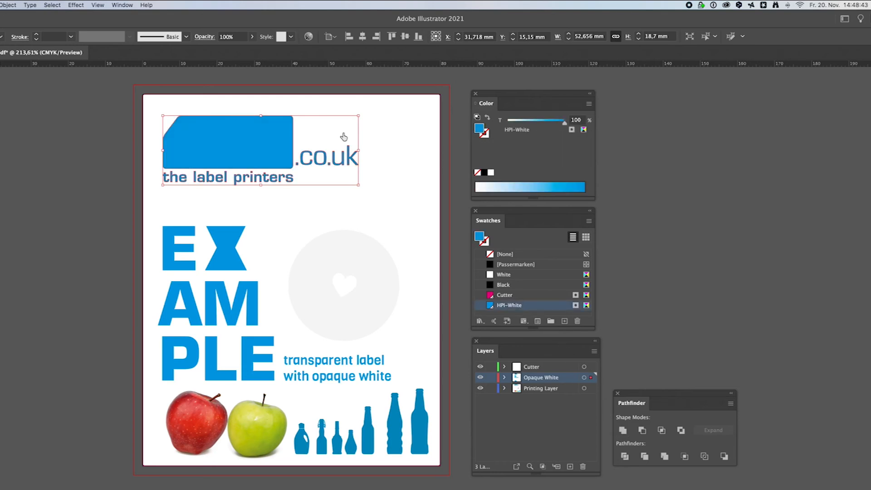
- Open the Attributes panel, fill the circle graphic with HPI-White and turn on Overprint Fill
{"action": "left_click", "coordinate": [126, 7]}
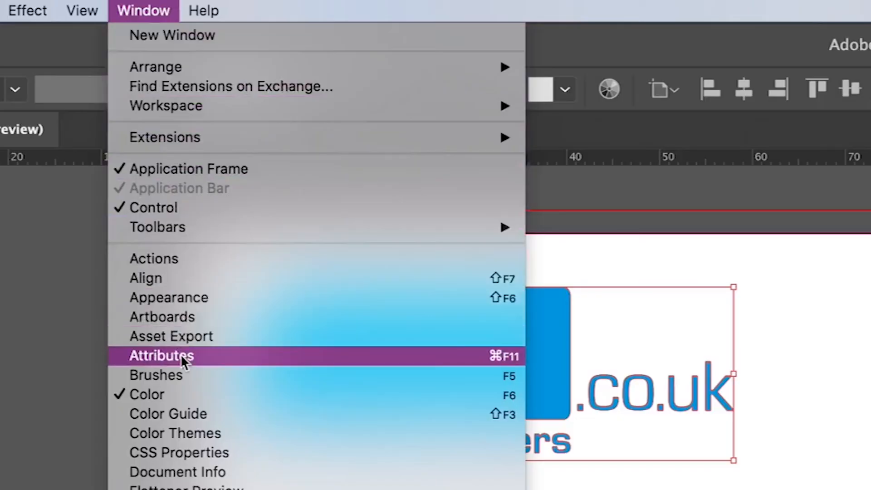
{"action": "left_click", "coordinate": [130, 143]}
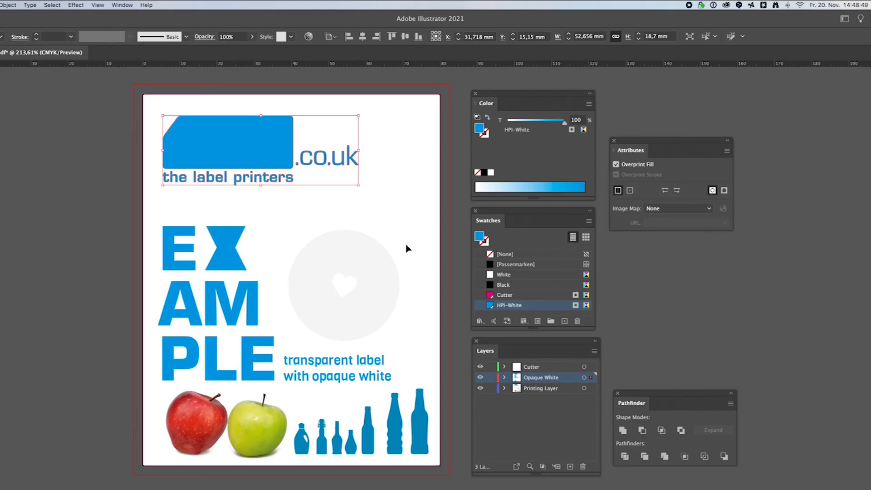
{"action": "left_click", "coordinate": [394, 269]}
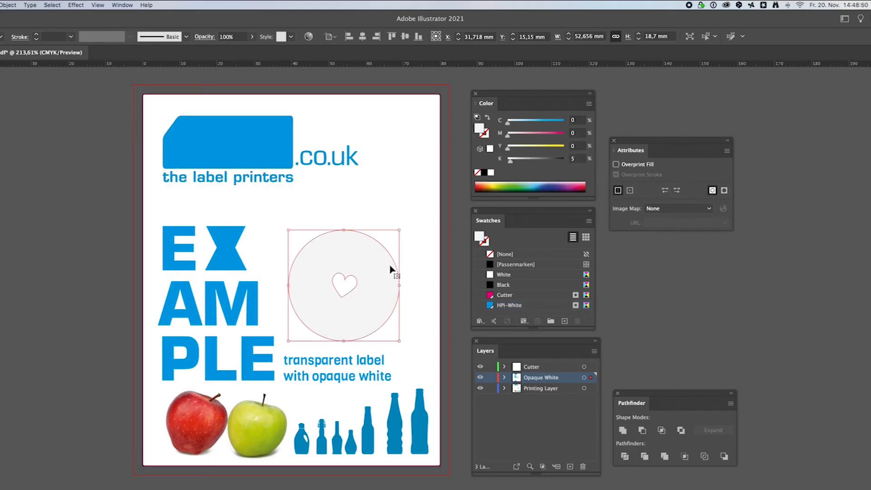
{"action": "left_click", "coordinate": [525, 305]}
{"action": "left_click", "coordinate": [615, 164]}
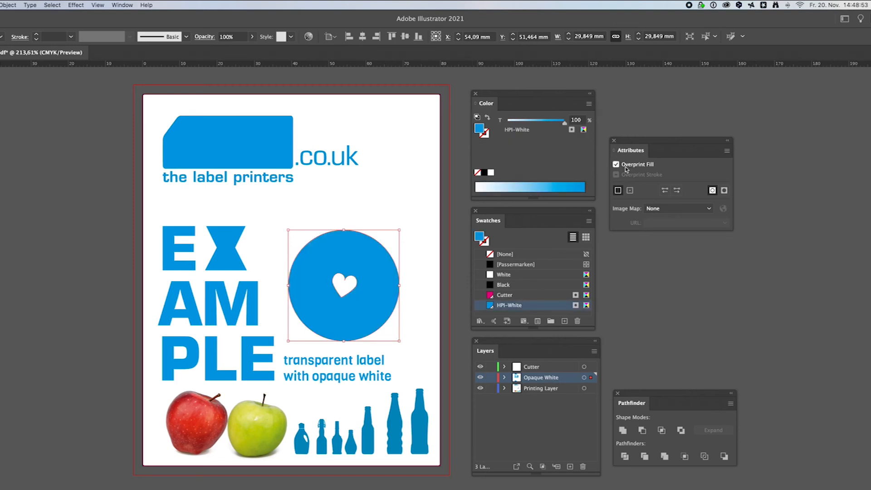
{"action": "left_click", "coordinate": [425, 485]}
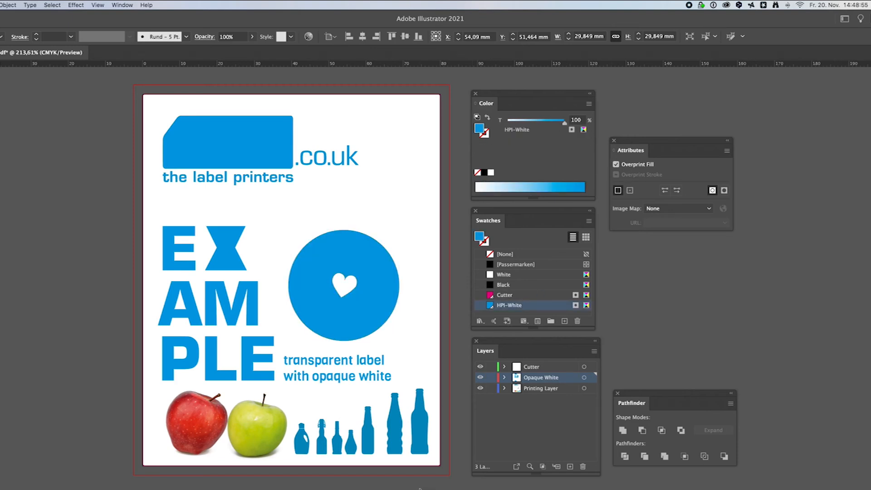
- Copy the bottle silhouettes, paste them in front on the Opaque White layer and fill them with HPI-White
{"action": "left_click", "coordinate": [394, 425]}
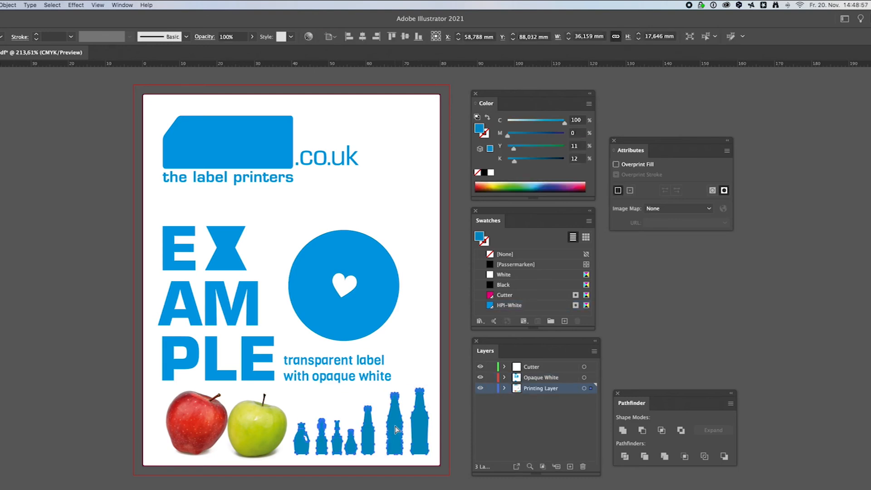
{"action": "left_click", "coordinate": [467, 415]}
{"action": "left_click", "coordinate": [569, 379]}
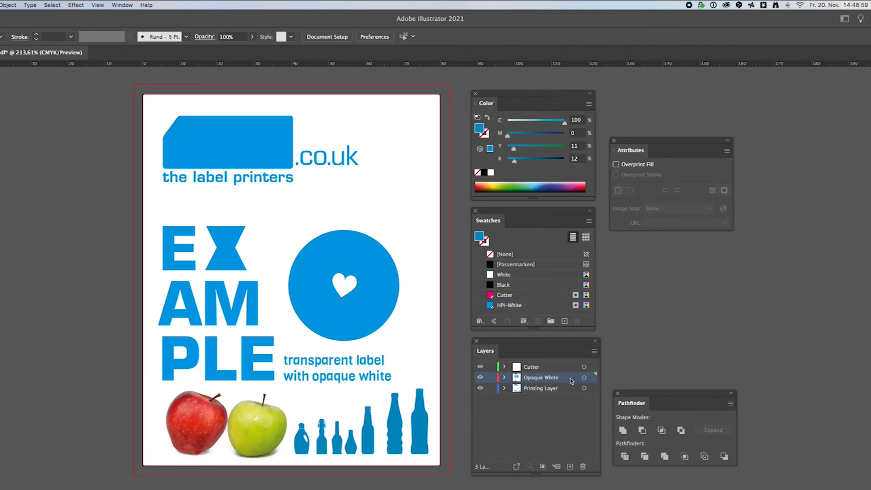
{"action": "key", "text": "super+f"}
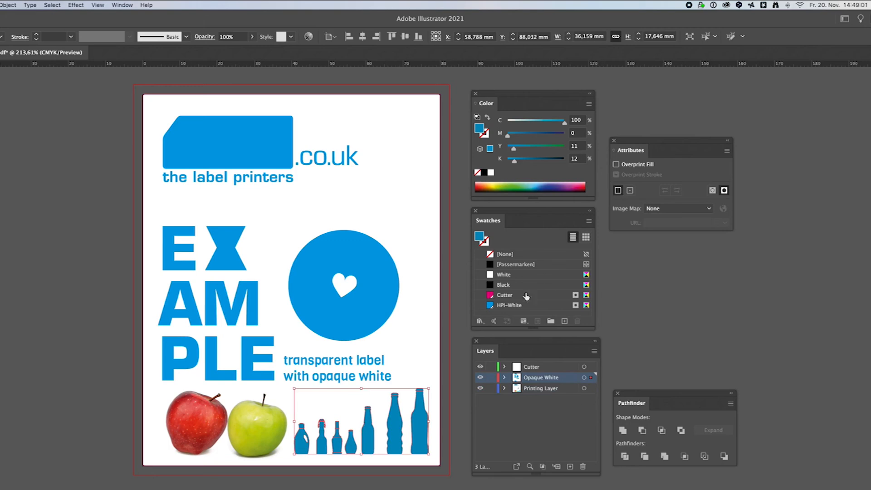
{"action": "left_click", "coordinate": [524, 306]}
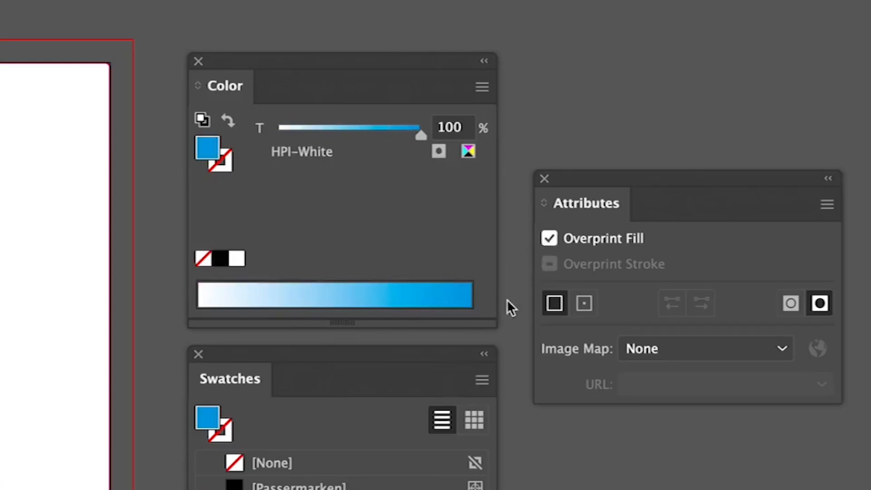
{"action": "key", "text": "super+shift+a"}
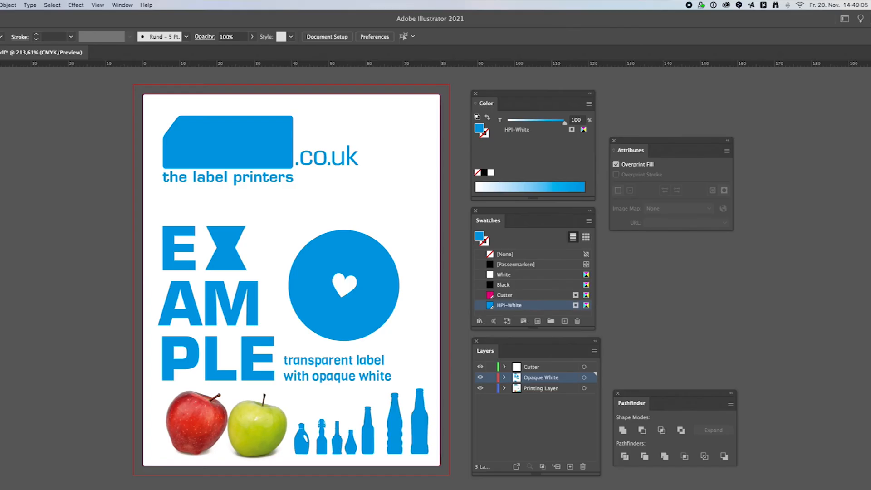
- Turn on Overprint Fill for the selected HPI-White apple shapes, then deselect them
{"action": "left_click_drag", "start_coordinate": [185, 489], "coordinate": [183, 391]}
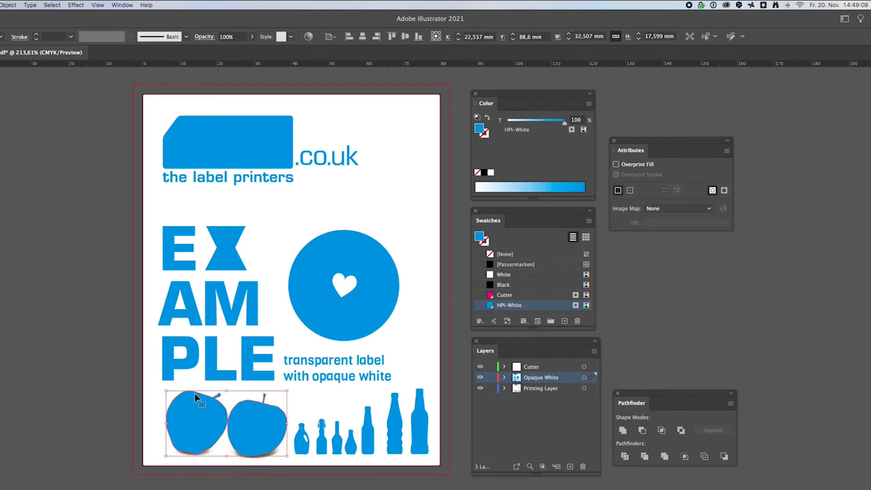
{"action": "left_click", "coordinate": [616, 164]}
{"action": "left_click", "coordinate": [460, 297]}
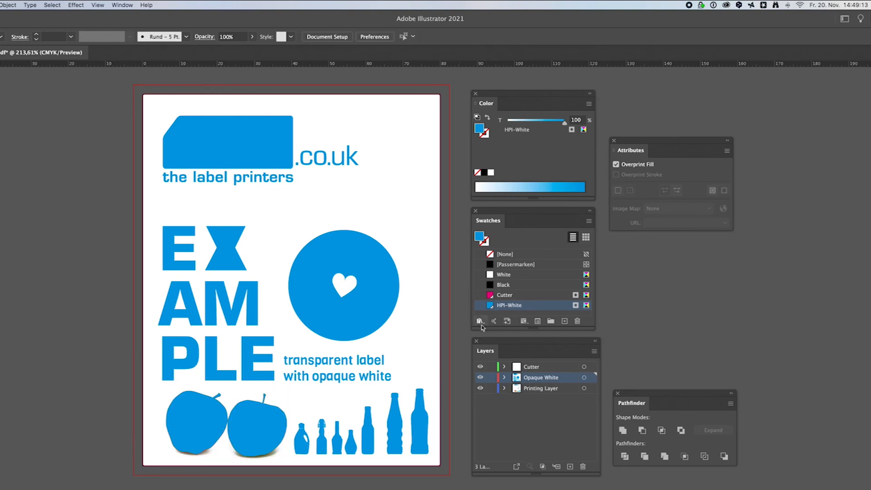
- Open Separations Preview and toggle the HPI-White separation on and off to inspect the white underlay
{"action": "left_click", "coordinate": [123, 6]}
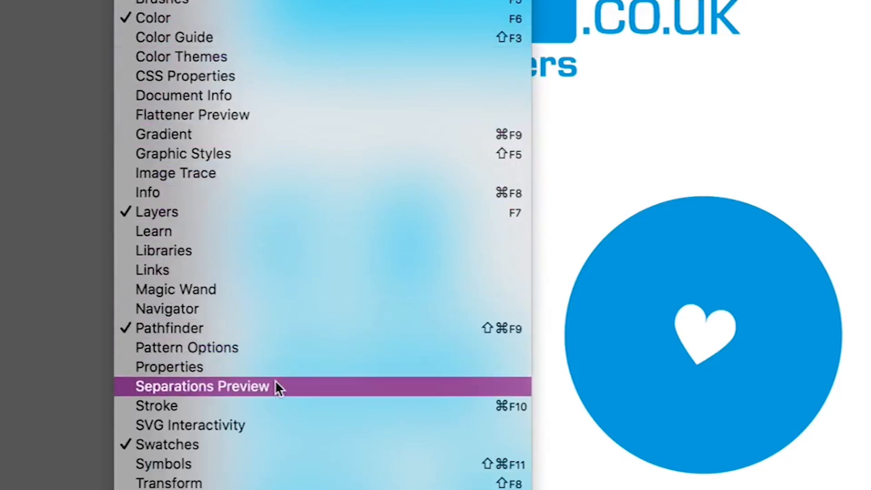
{"action": "left_click", "coordinate": [277, 387]}
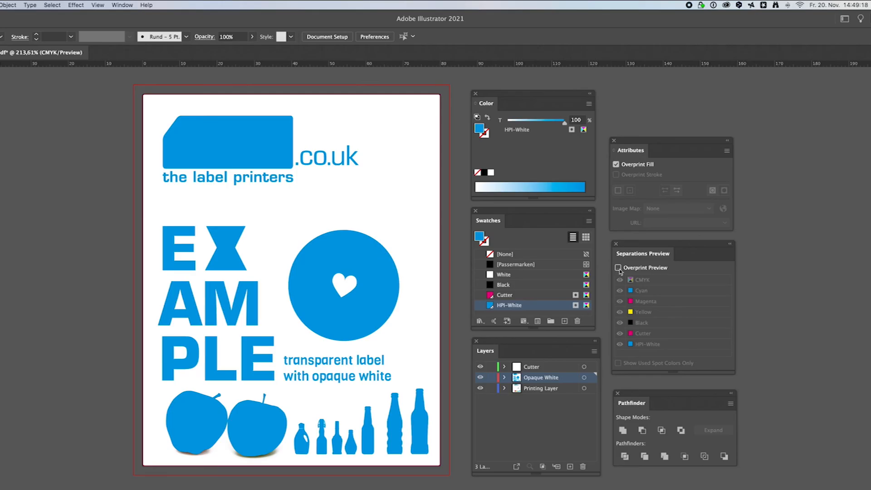
{"action": "left_click", "coordinate": [618, 268]}
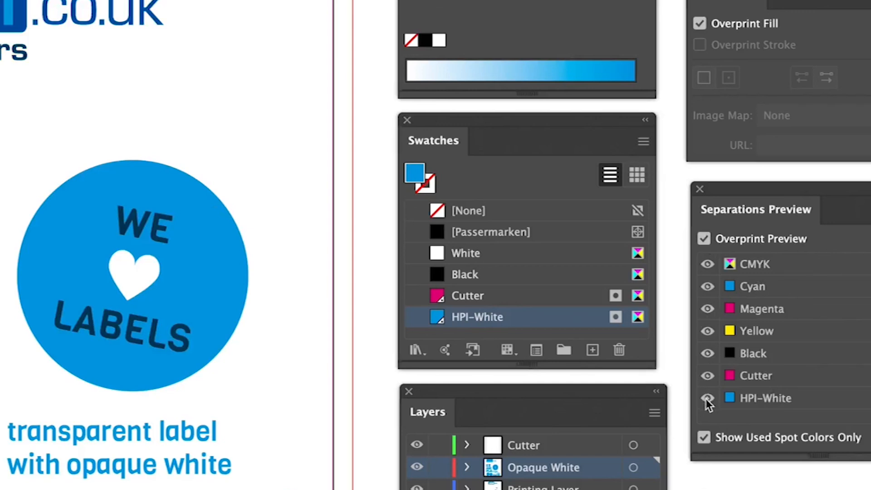
{"action": "left_click", "coordinate": [706, 399]}
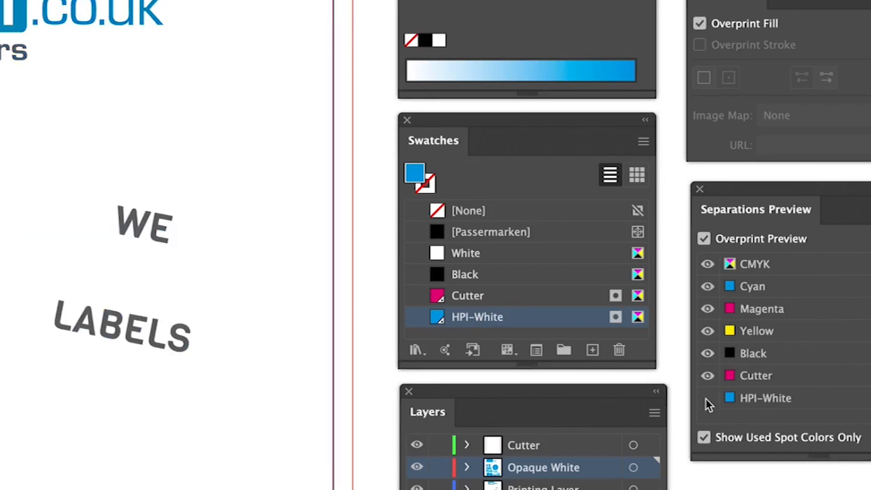
{"action": "left_click", "coordinate": [707, 399]}
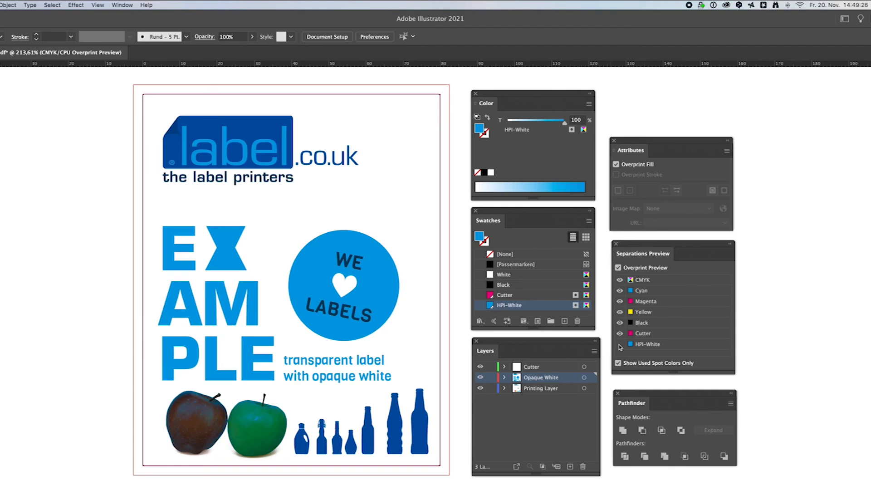
{"action": "left_click", "coordinate": [708, 398]}
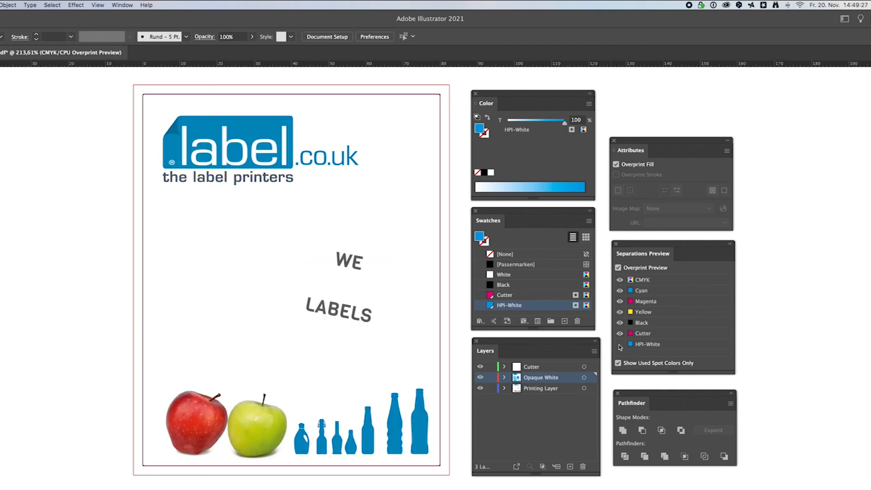
{"action": "left_click", "coordinate": [620, 347]}
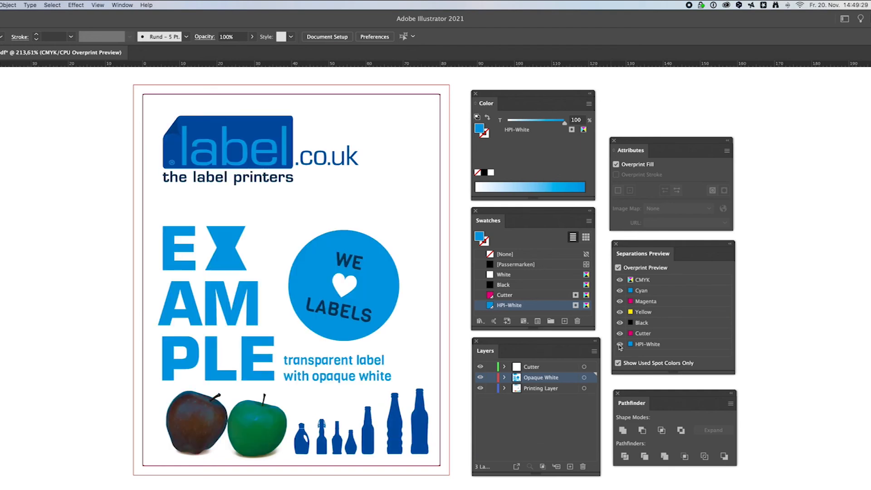